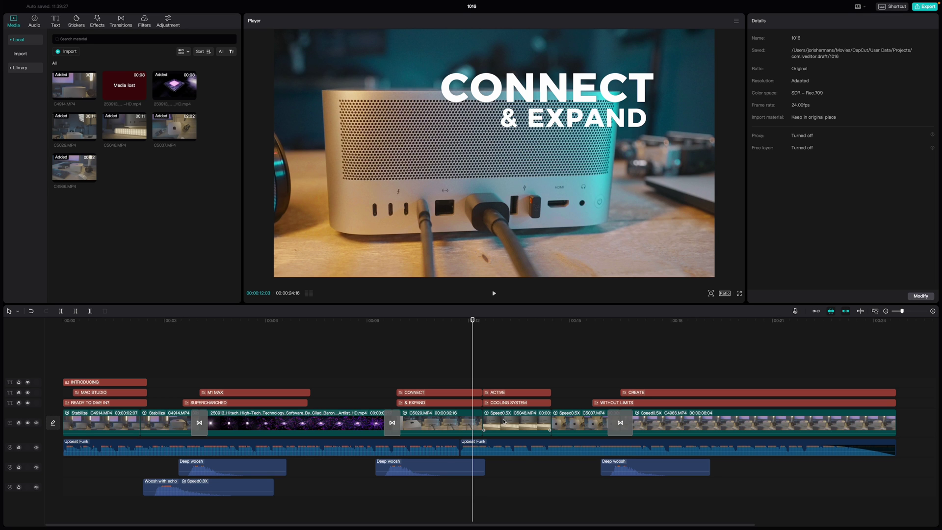
Step: Select the C5048.MP4 clip to view its speed curve
left_click(504, 421)
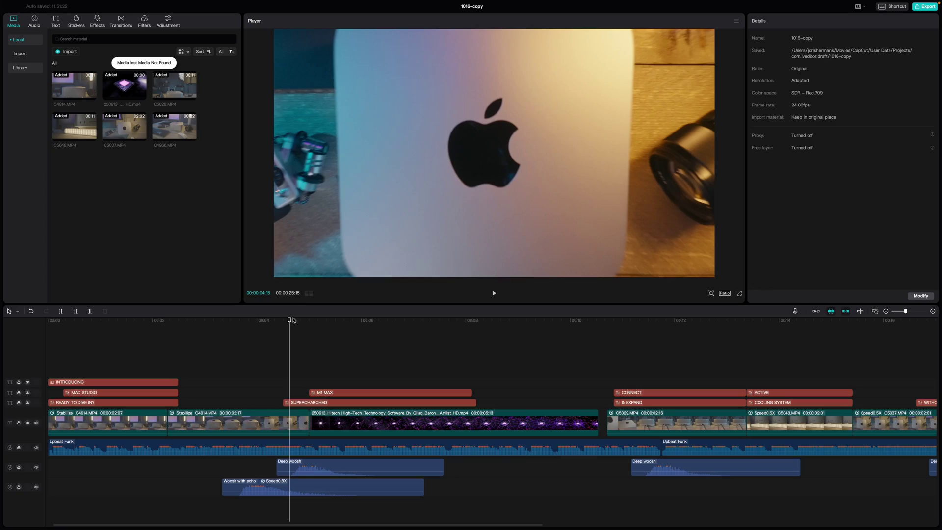
mouse_move(278, 323)
left_mouse_down()
mouse_move(328, 327)
mouse_move(271, 333)
left_mouse_up()
key("space")
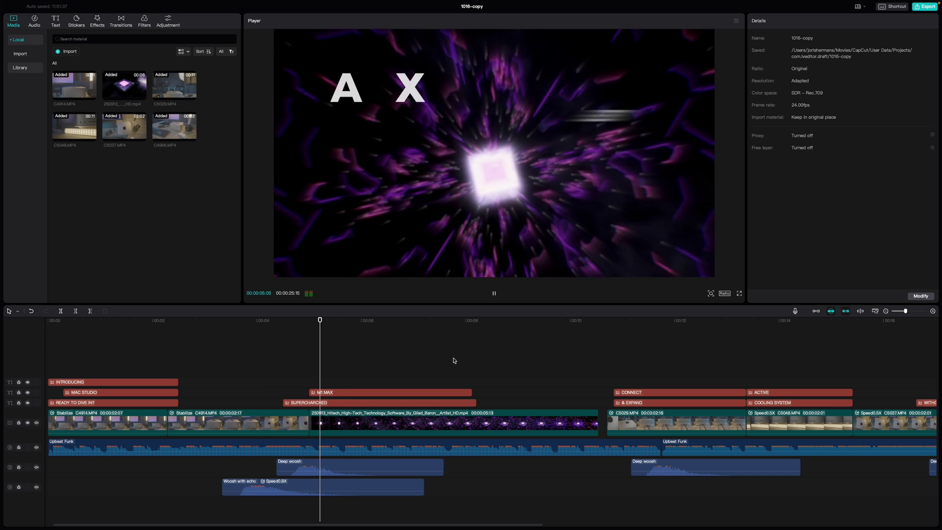
left_click(257, 322)
left_click(257, 323)
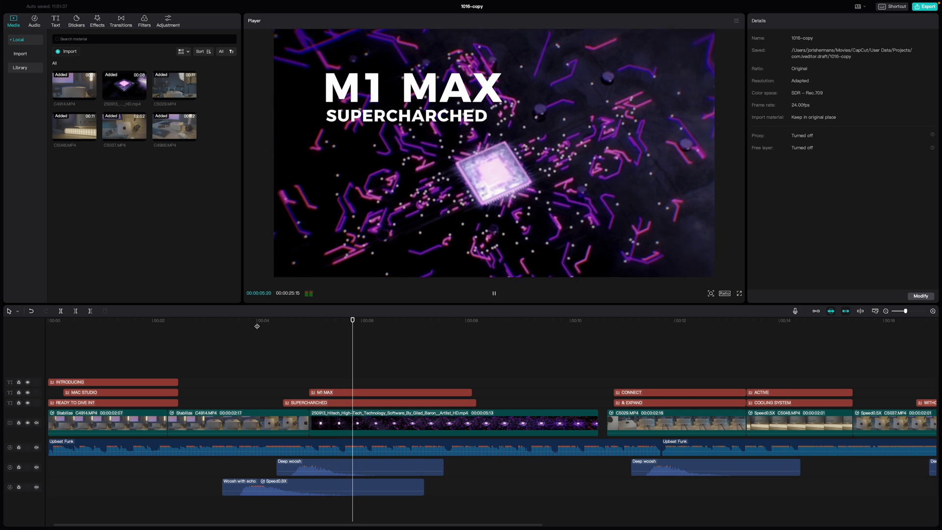
left_click_drag(251, 321, 324, 336)
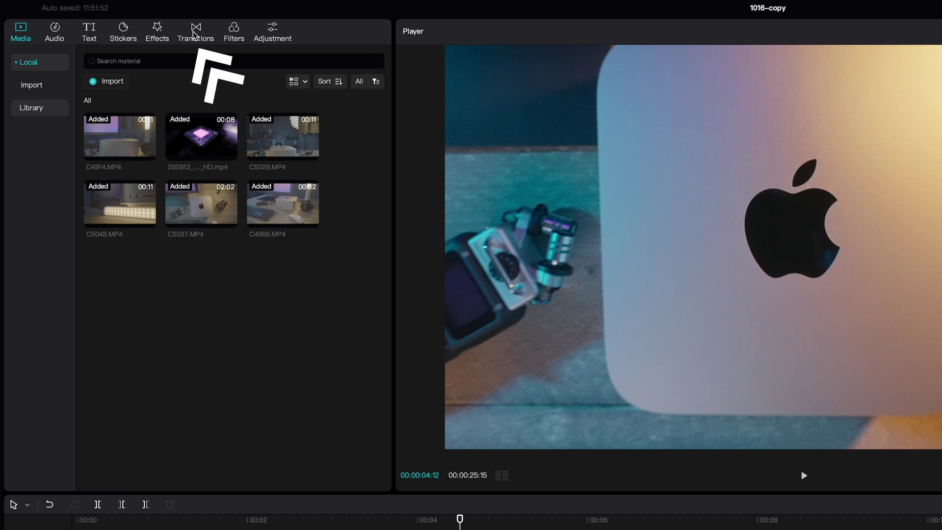
left_click(195, 33)
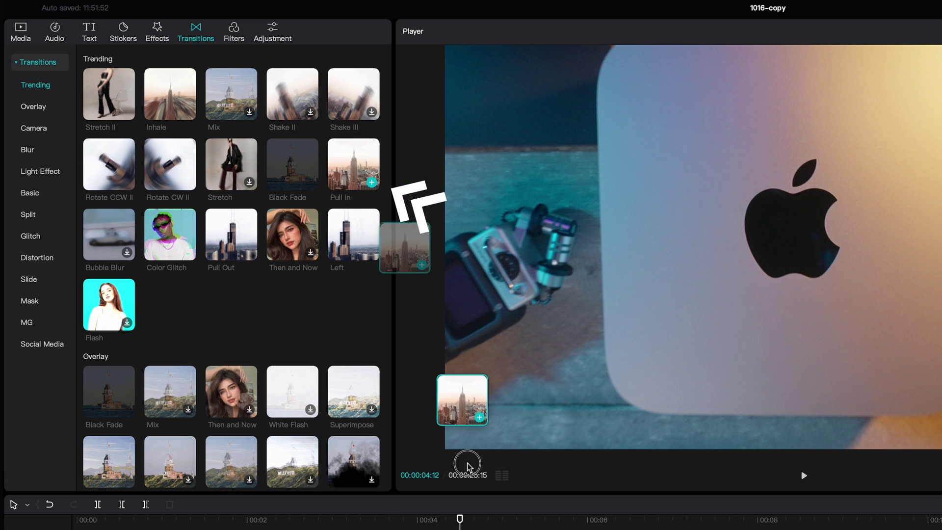
Step: Preview a Pull in transition on the cut between the Mac mini shot and the chip clip
left_click_drag(467, 466, 505, 529)
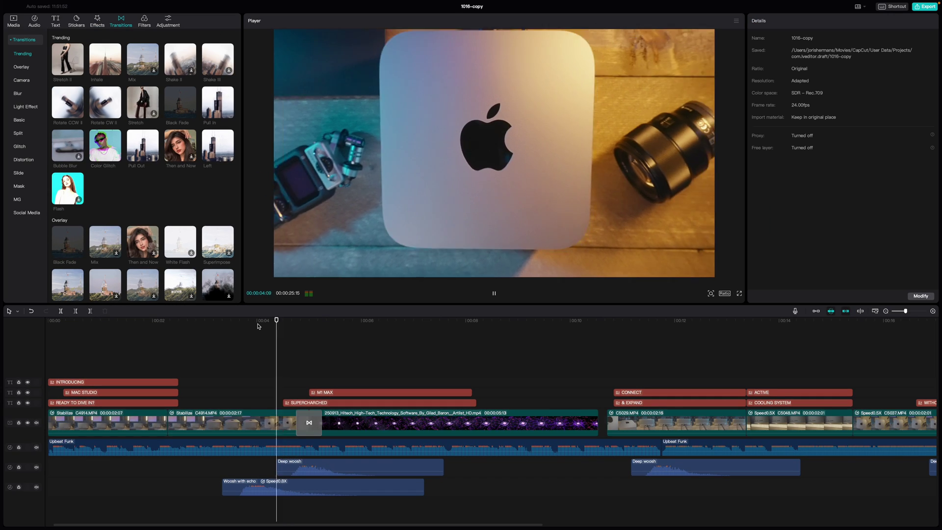
key("space")
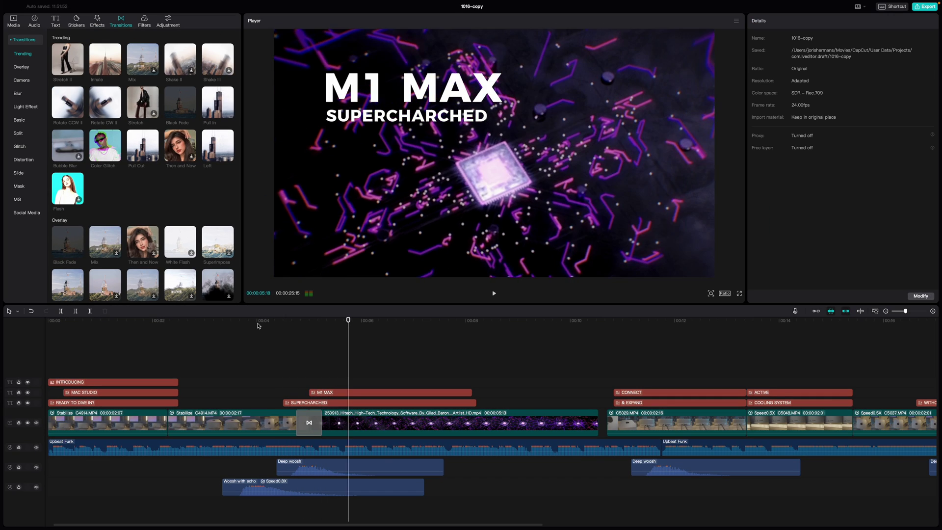
left_click(258, 326)
key("space")
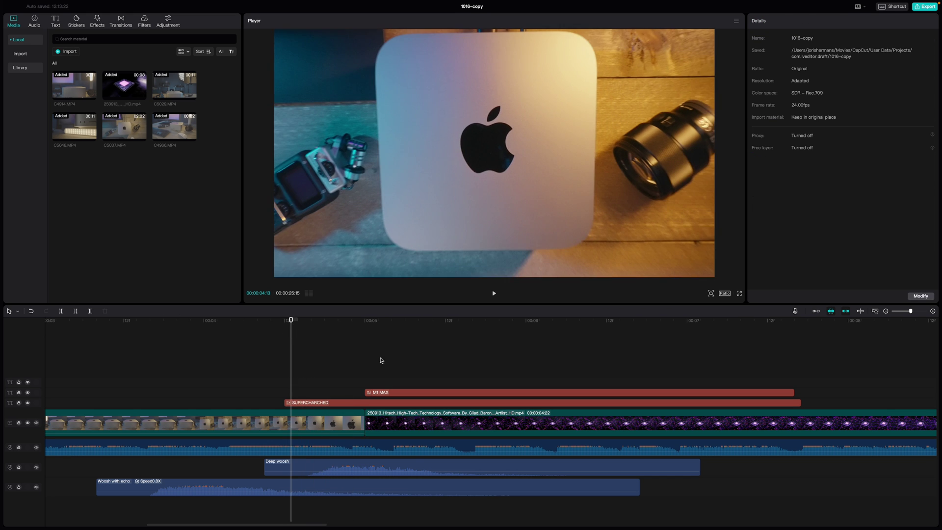
key("space")
key("space")
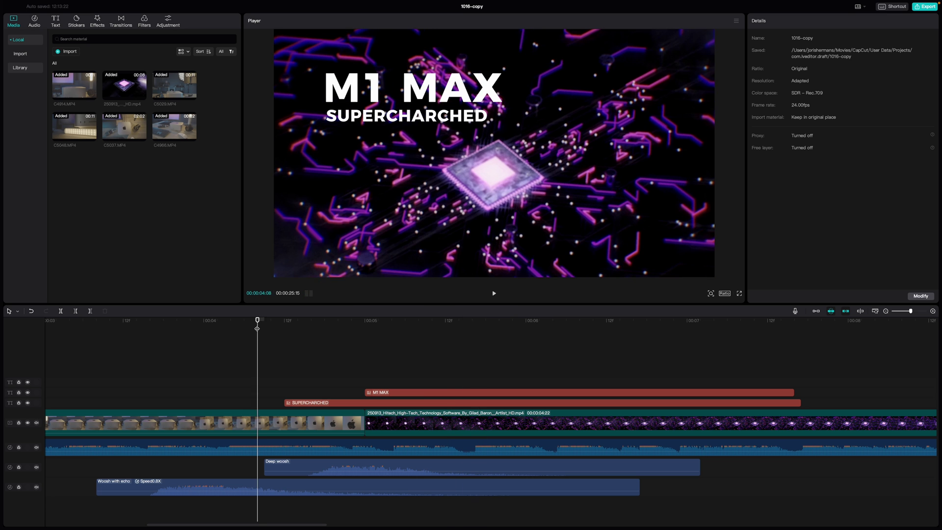
key("space")
left_click(257, 328)
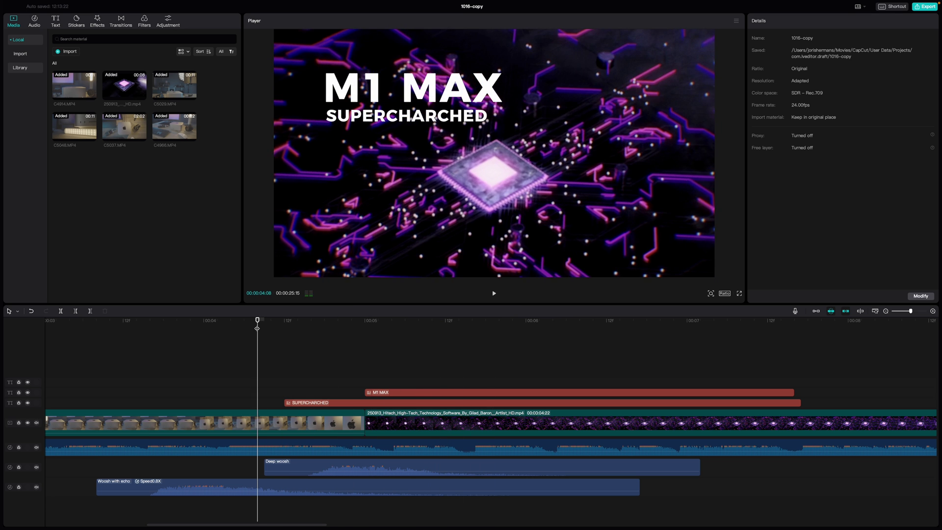
left_click_drag(258, 328, 312, 325)
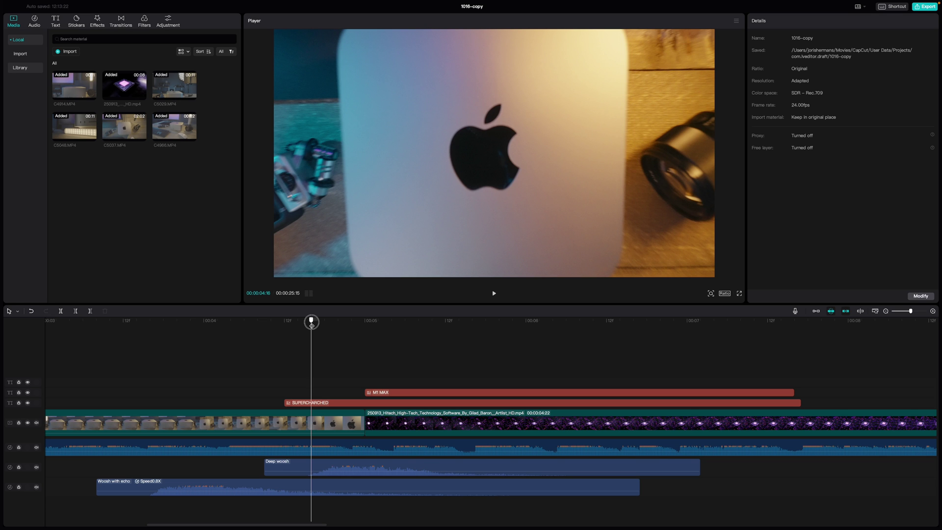
left_click_drag(311, 325, 316, 325)
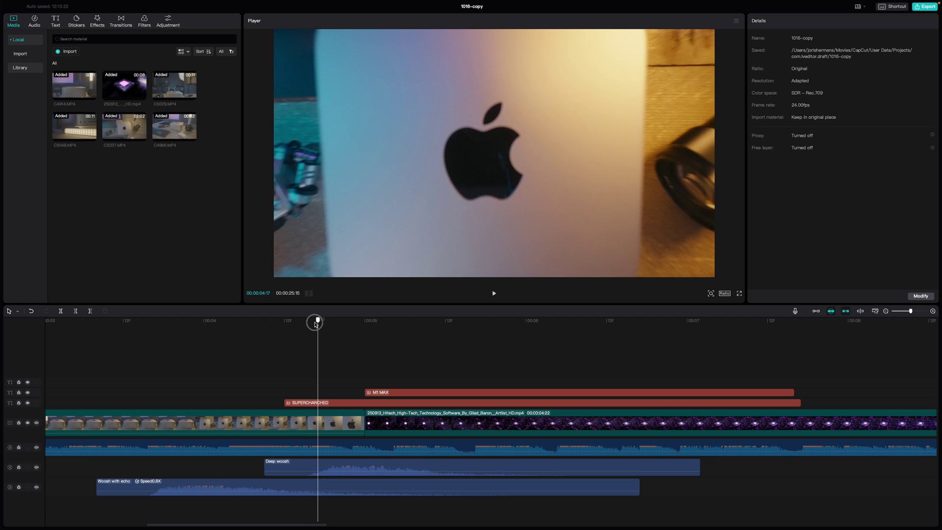
left_click(346, 421)
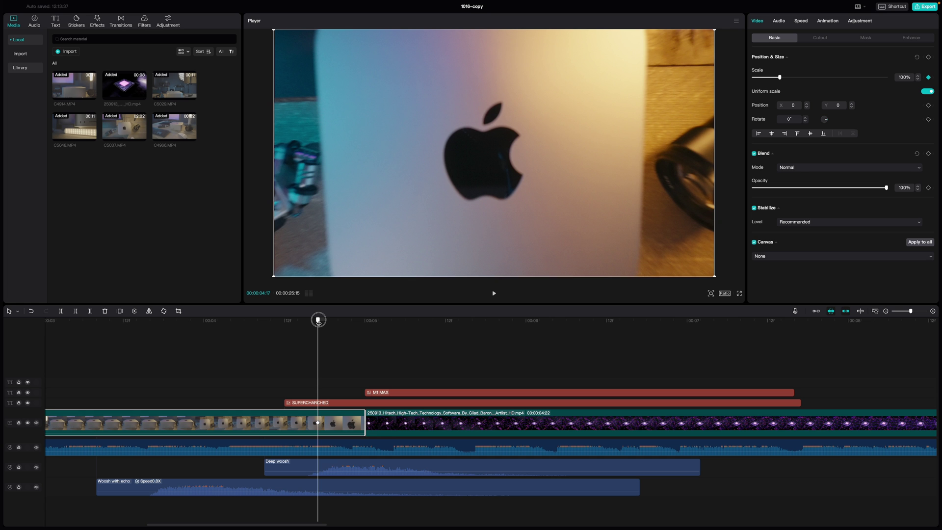
Step: Scale the Mac mini shot up to 293% at its end, shifting the chip clip later
left_click_drag(320, 322, 362, 328)
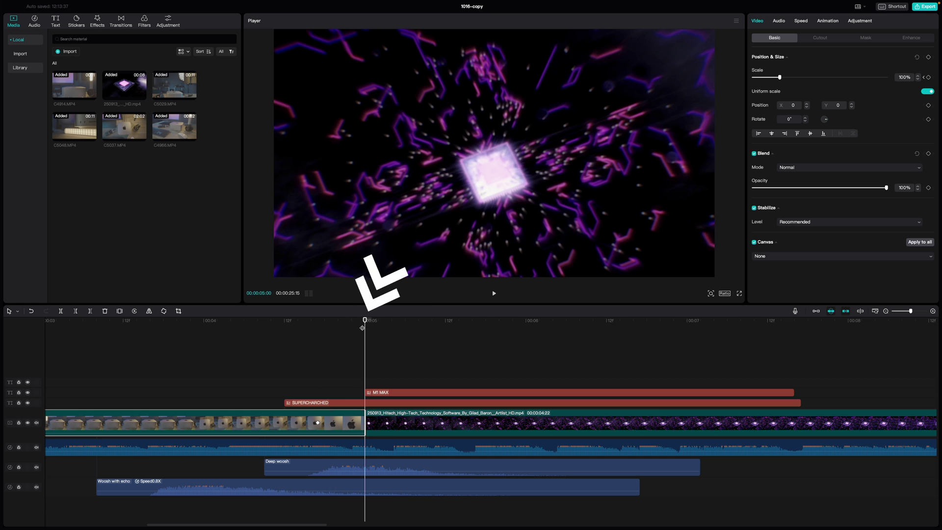
mouse_move(380, 424)
left_mouse_down()
mouse_move(407, 424)
mouse_move(391, 421)
left_mouse_up()
left_click(361, 422)
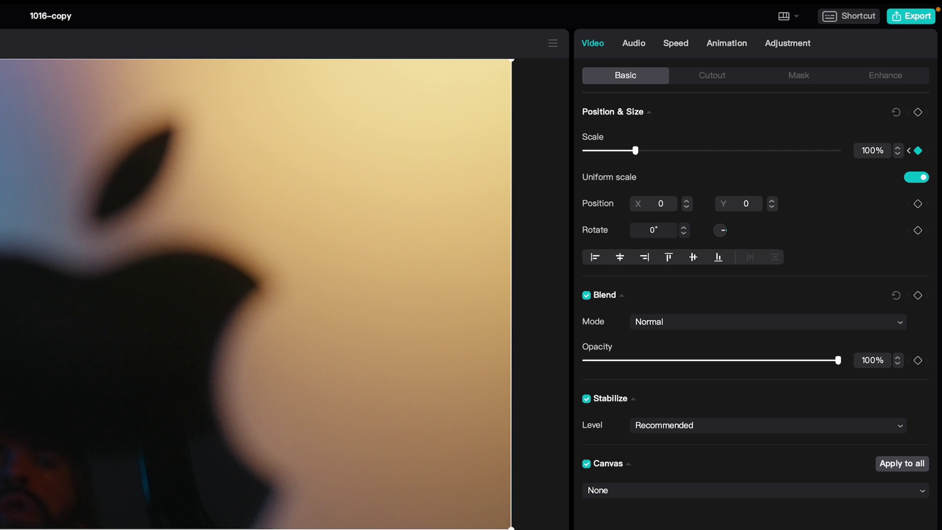
left_click_drag(636, 152, 734, 162)
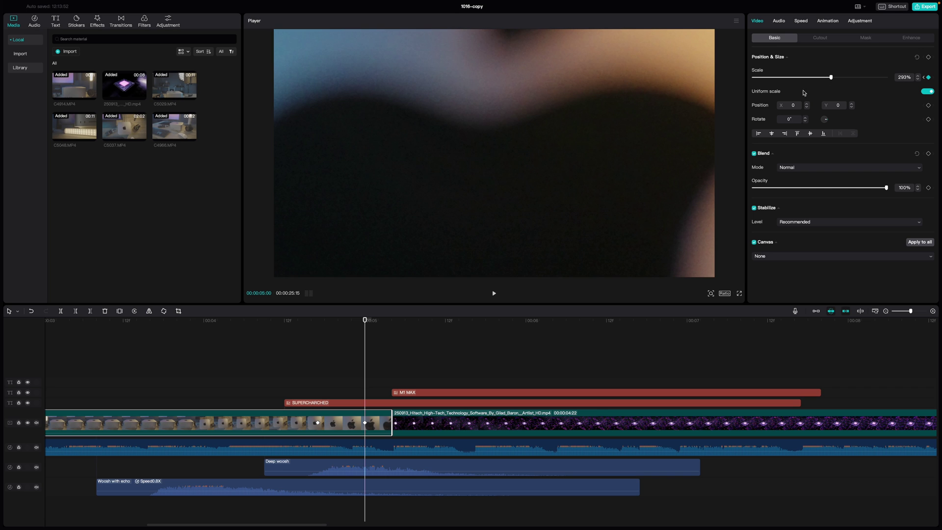
left_click_drag(318, 324, 363, 325)
Step: Trim the Mac mini clip to close the gap and play back the punch-in zoom
left_click_drag(393, 416, 371, 416)
left_click(365, 423)
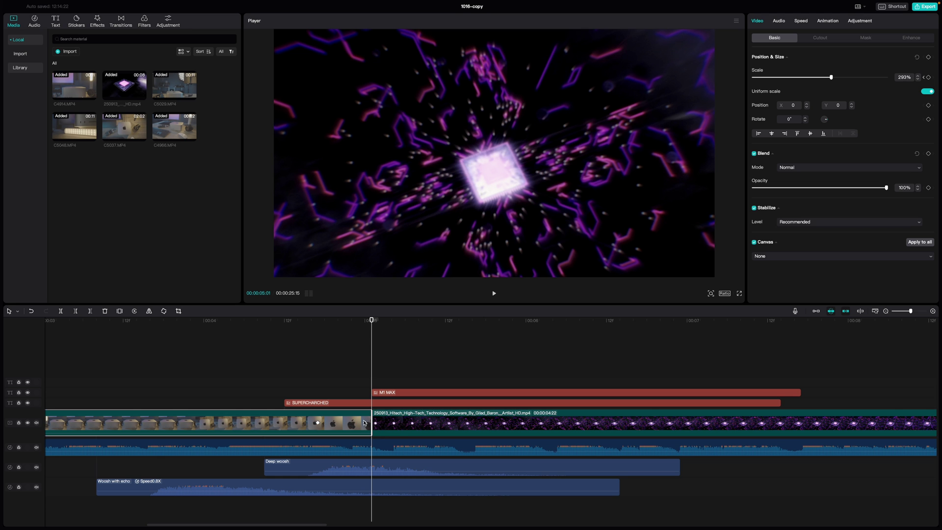
key("space")
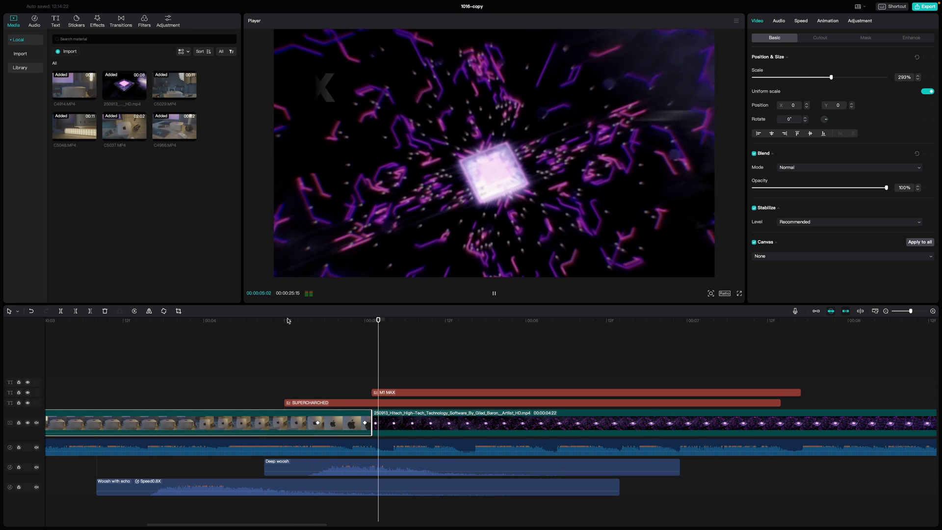
left_click(252, 321)
key("space")
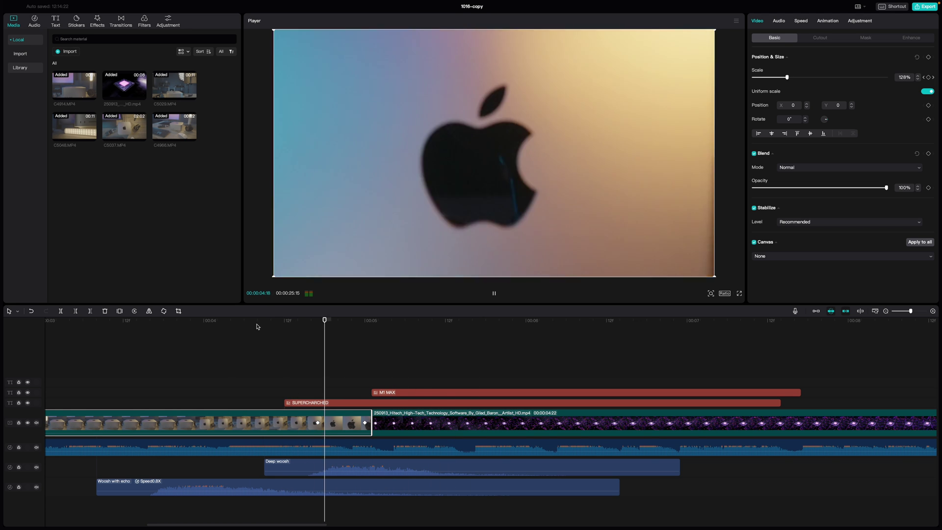
left_click(263, 327)
left_click(265, 322)
key("space")
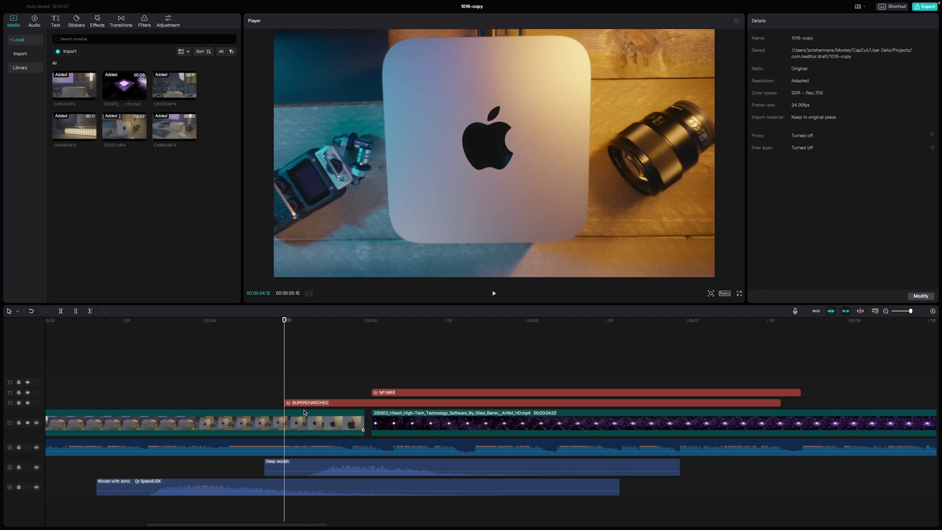
Step: Give the Mac mini clip a customized speed curve: first point about 1.5x, a later point below 1x
left_click(304, 420)
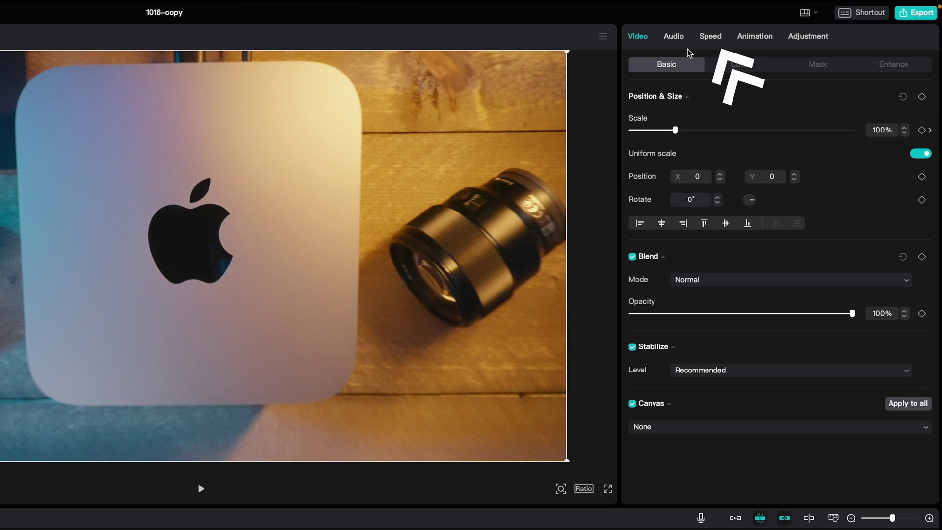
left_click(709, 38)
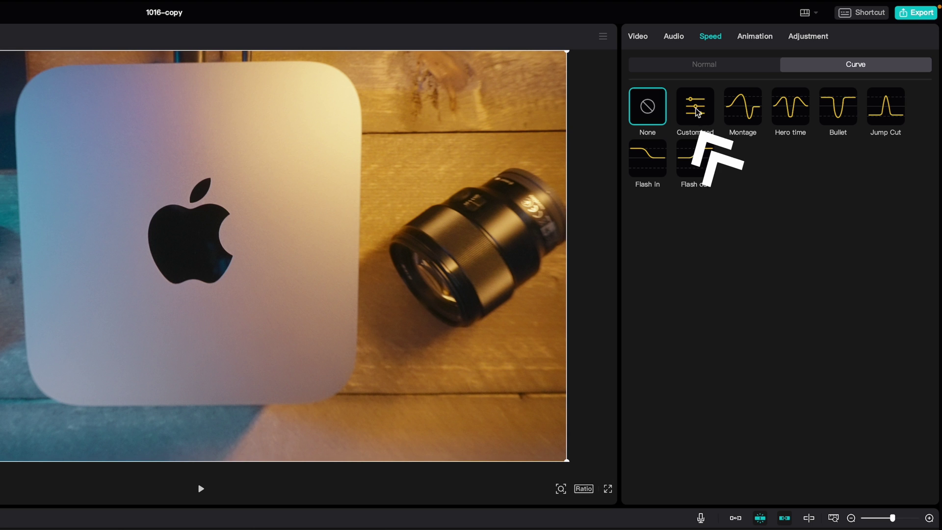
left_click(697, 113)
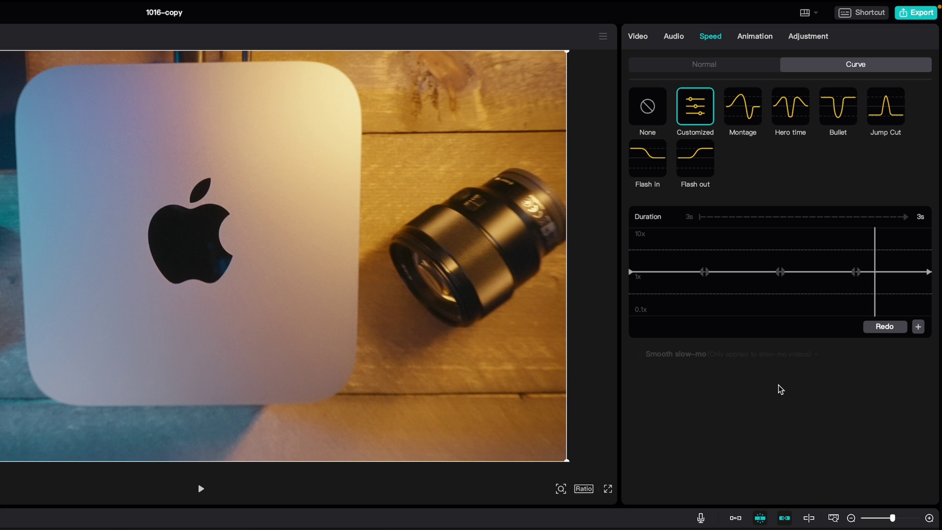
left_click(705, 272)
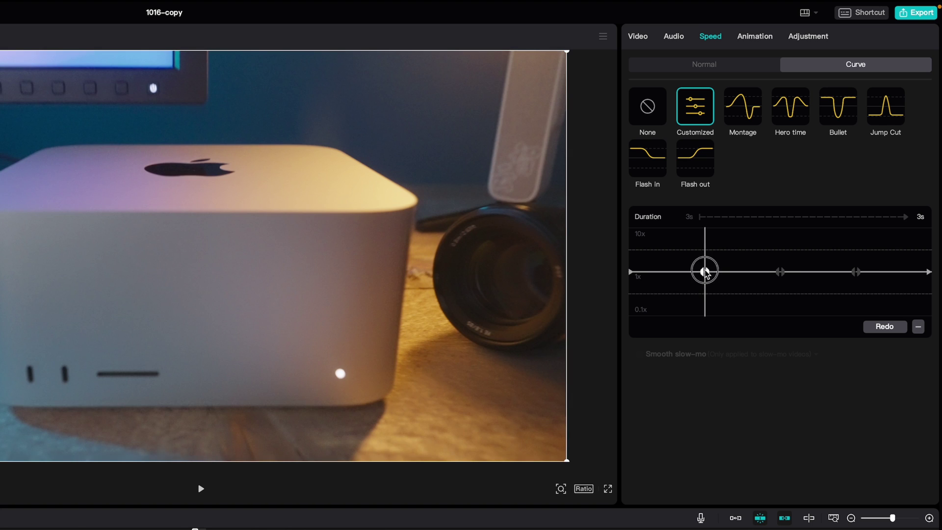
mouse_move(706, 272)
left_mouse_down()
mouse_move(709, 248)
mouse_move(709, 273)
mouse_move(713, 256)
left_mouse_up()
left_click_drag(633, 260, 715, 262)
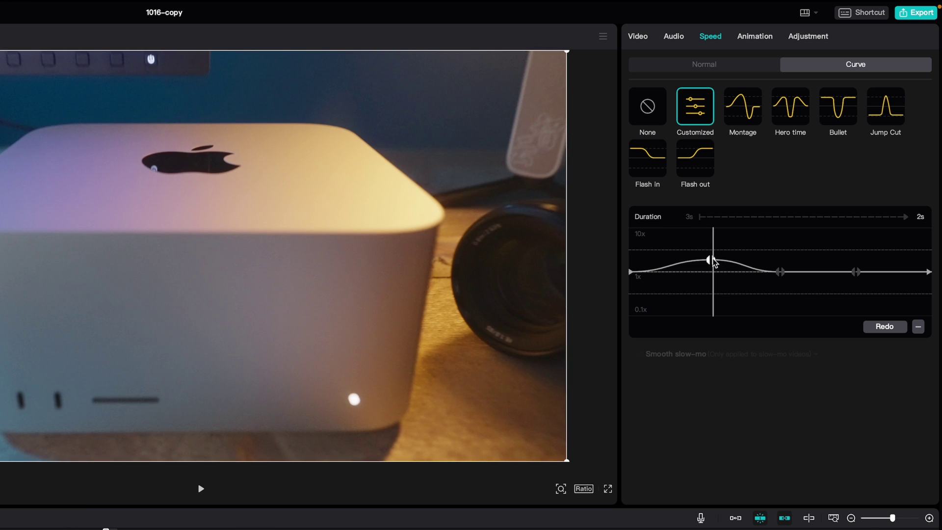
left_click_drag(712, 285, 713, 285)
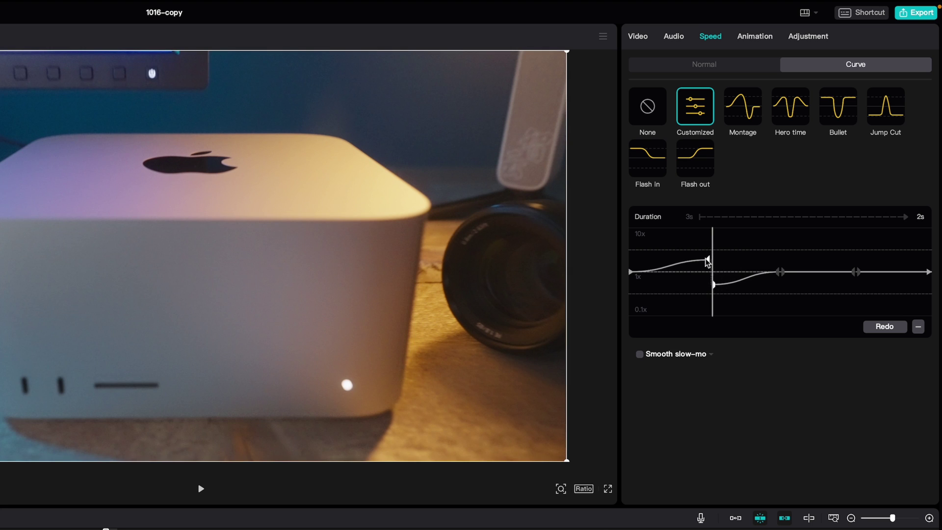
left_click(745, 238)
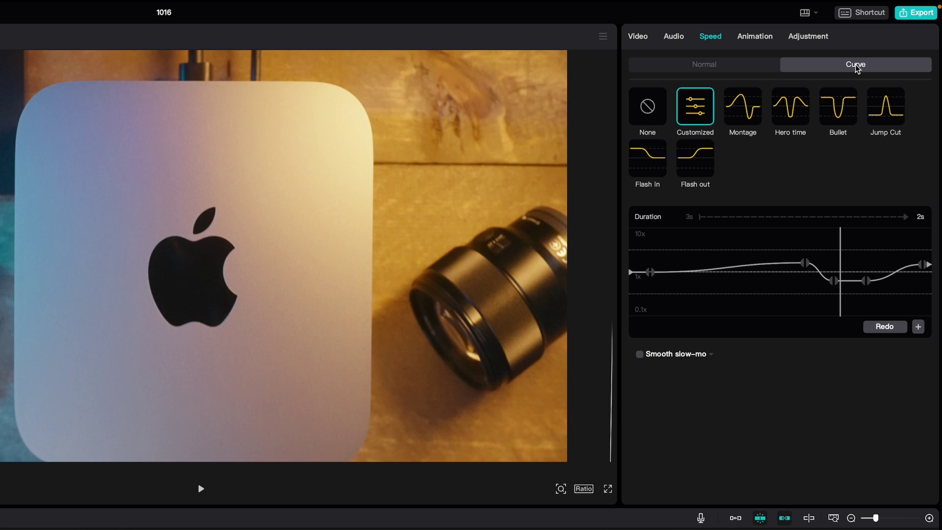
Step: Scrub through the speed curve from near its start to preview the ramp
left_click(659, 245)
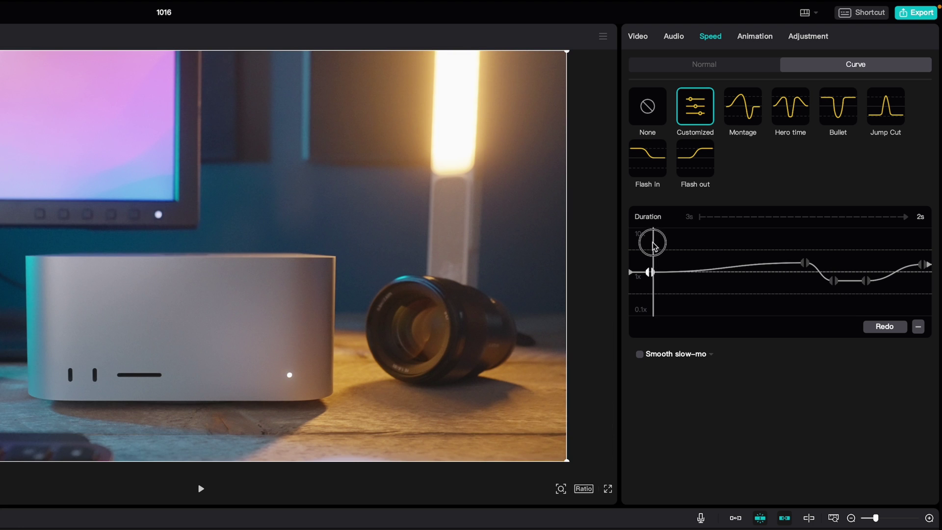
left_click_drag(654, 246, 918, 247)
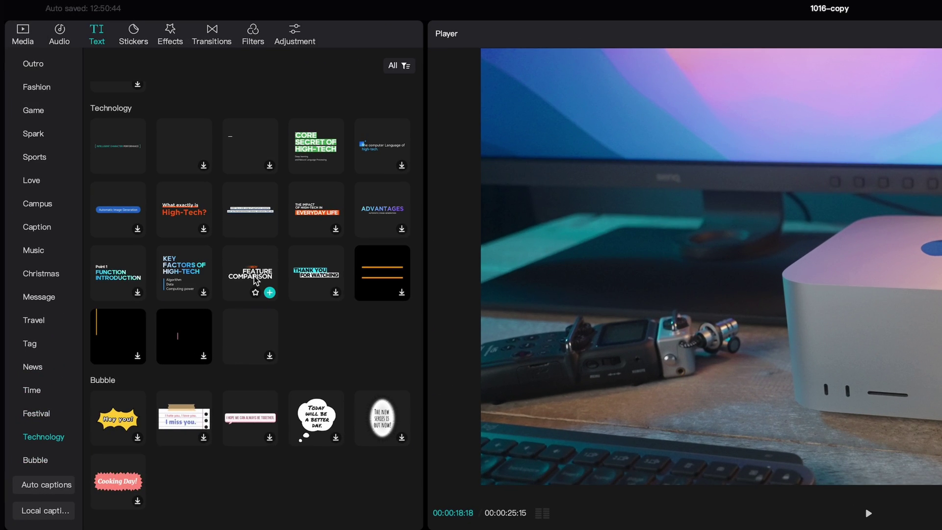
Step: Place the Feature Comparison title at the playhead and scale it to 77%
left_click_drag(255, 280, 411, 326)
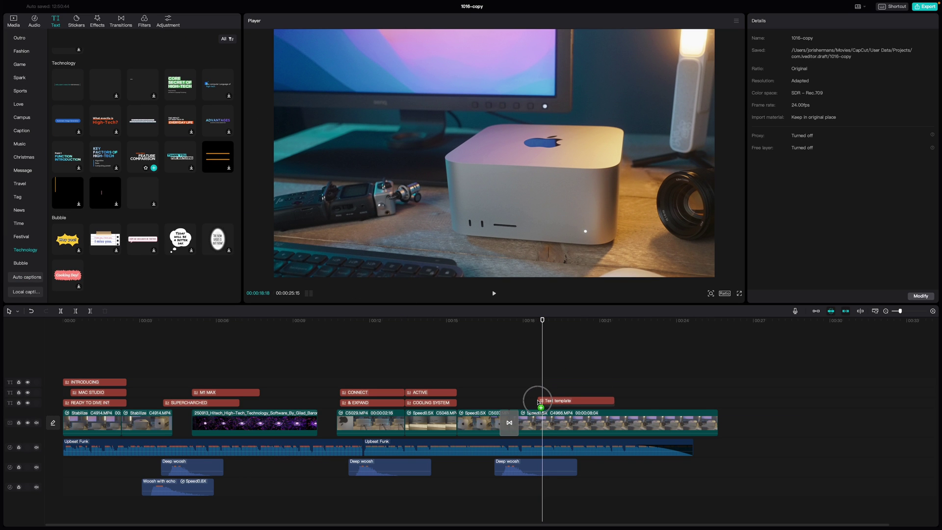
left_click_drag(538, 402, 536, 401)
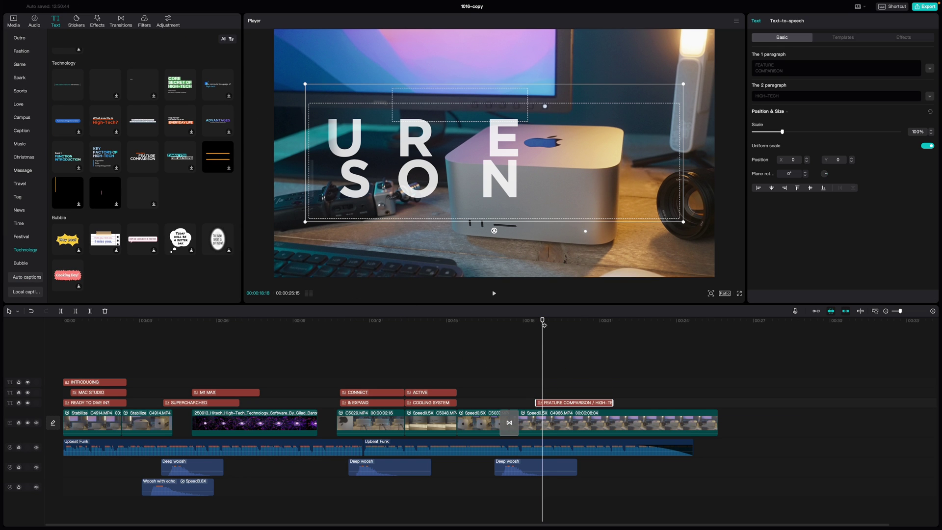
left_click_drag(544, 325, 561, 326)
mouse_move(782, 132)
left_mouse_down()
mouse_move(794, 133)
mouse_move(777, 137)
left_mouse_up()
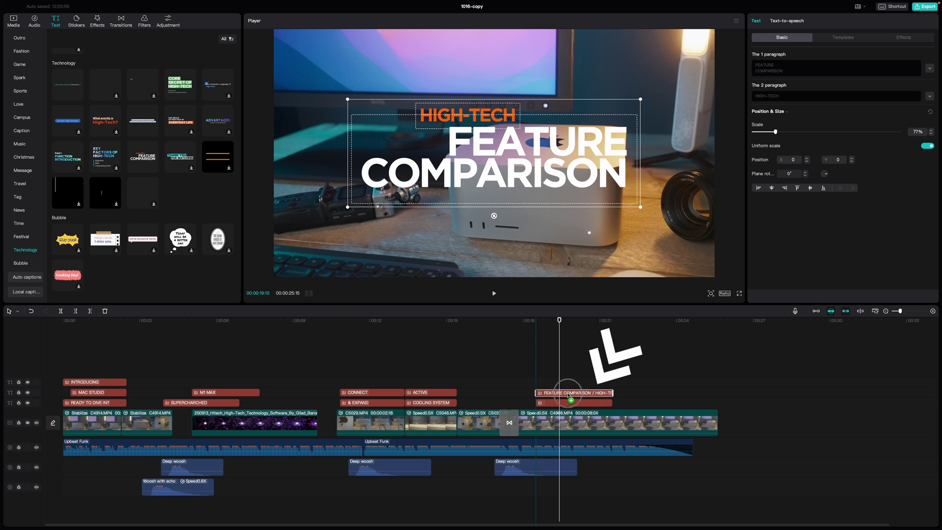
Step: Duplicate the title, removing HIGH-TECH from one copy; move HIGH-TECH up-left, starting at 00:00:17:08
left_click_drag(568, 395, 568, 396)
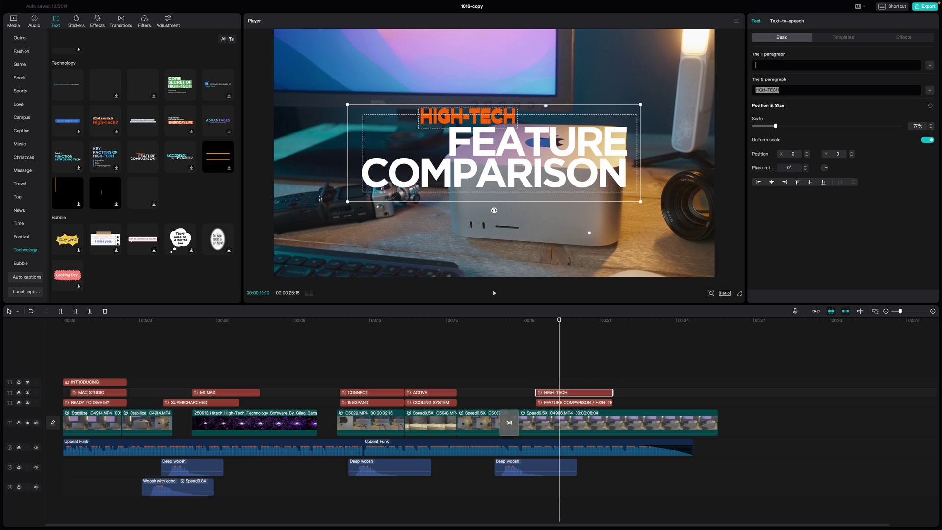
key("BackSpace")
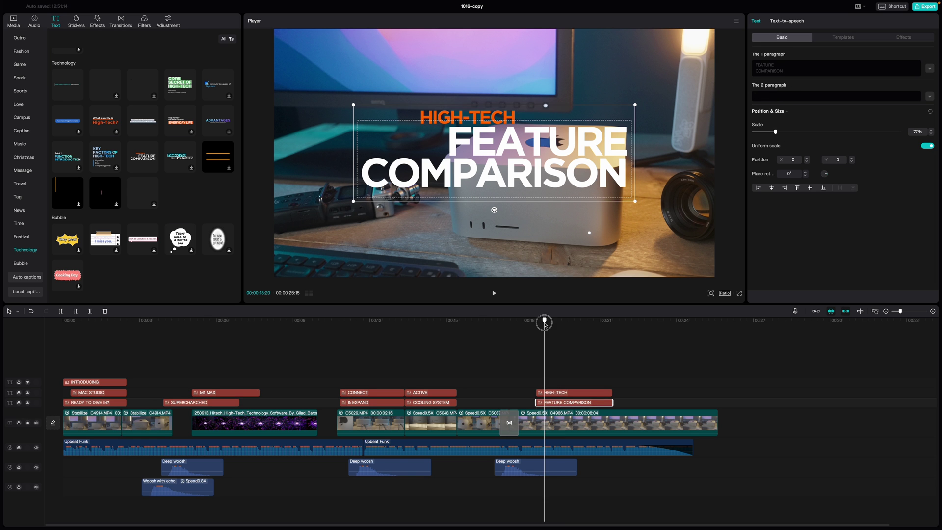
left_click_drag(545, 324, 564, 332)
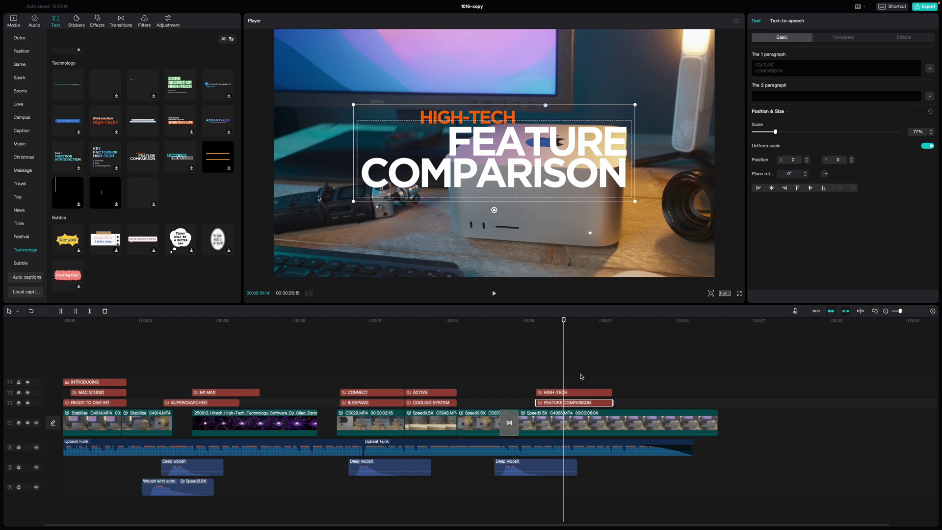
left_click(577, 392)
left_click_drag(496, 116, 473, 88)
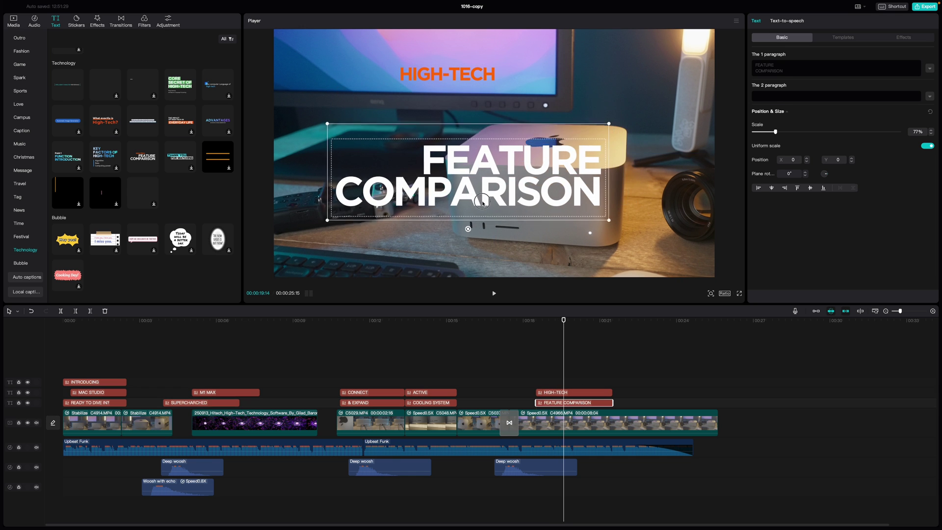
left_click_drag(536, 392, 508, 391)
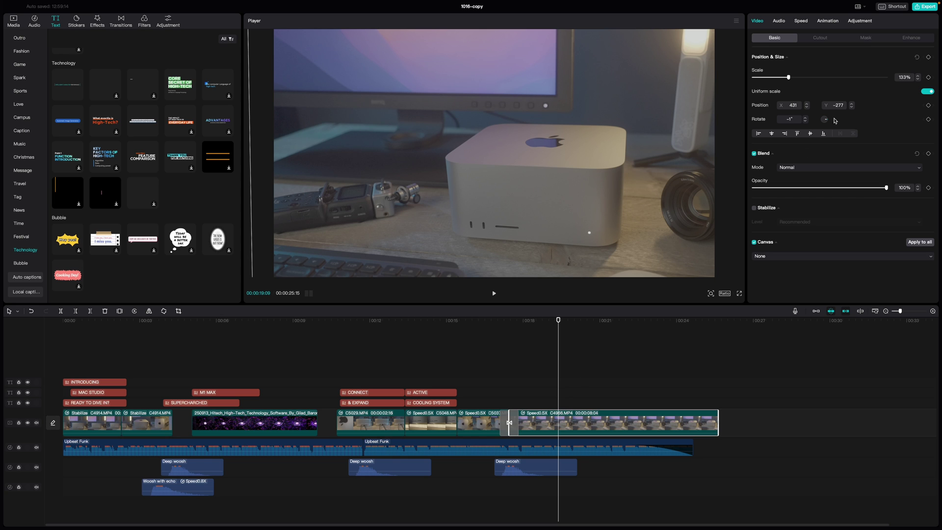
Step: Apply the STUDIO-CINEMA-V4(LOG).cube LUT to the Mac Studio clip and lower brightness to -5
left_click(856, 22)
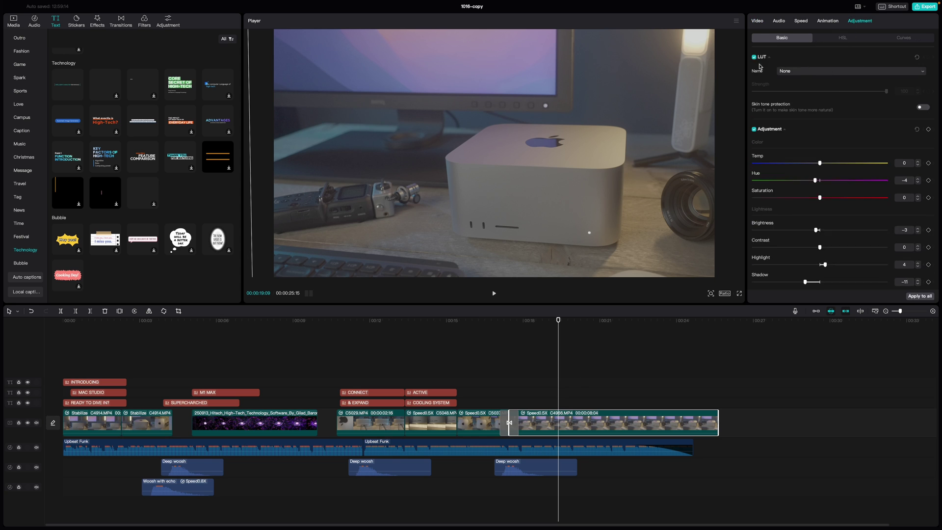
left_click(803, 71)
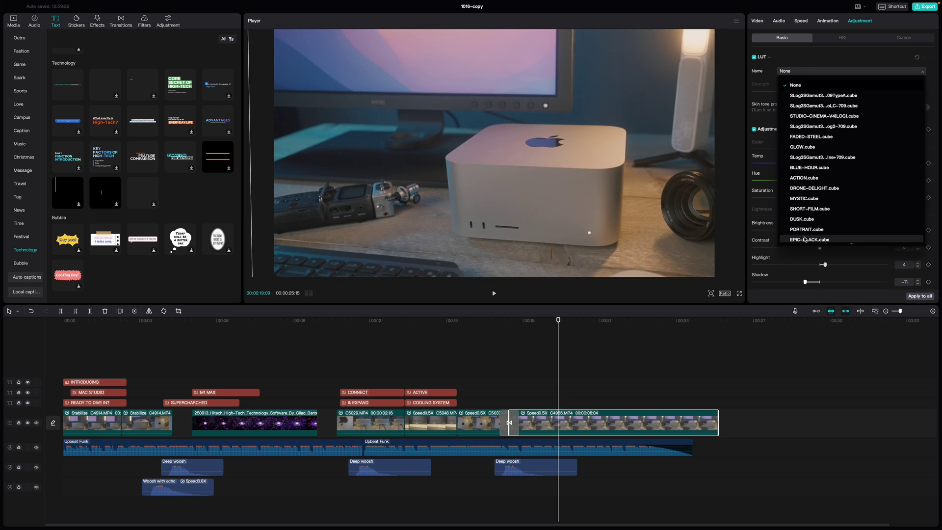
left_click(806, 117)
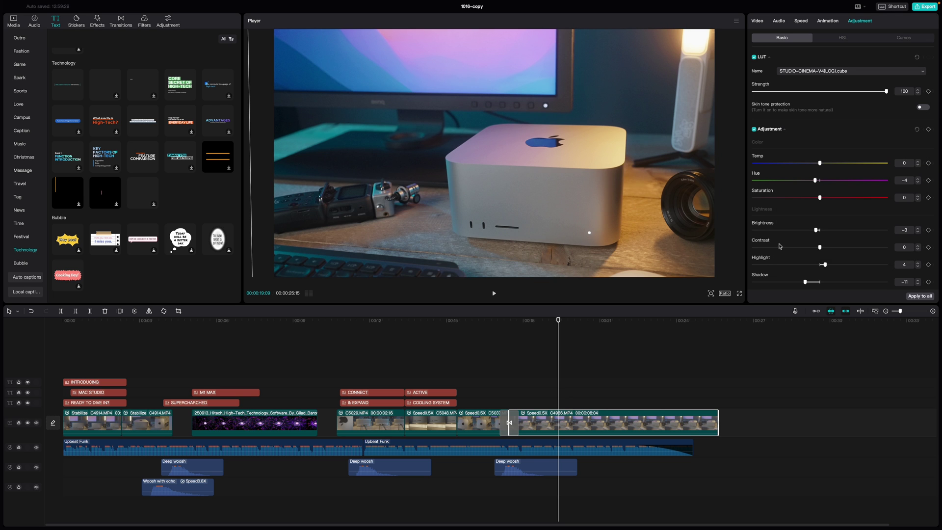
left_click_drag(817, 230, 811, 231)
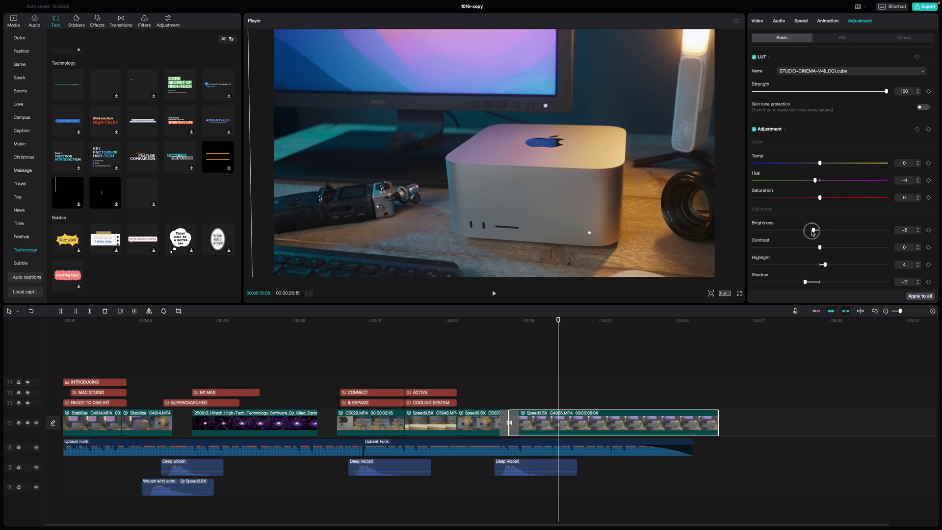